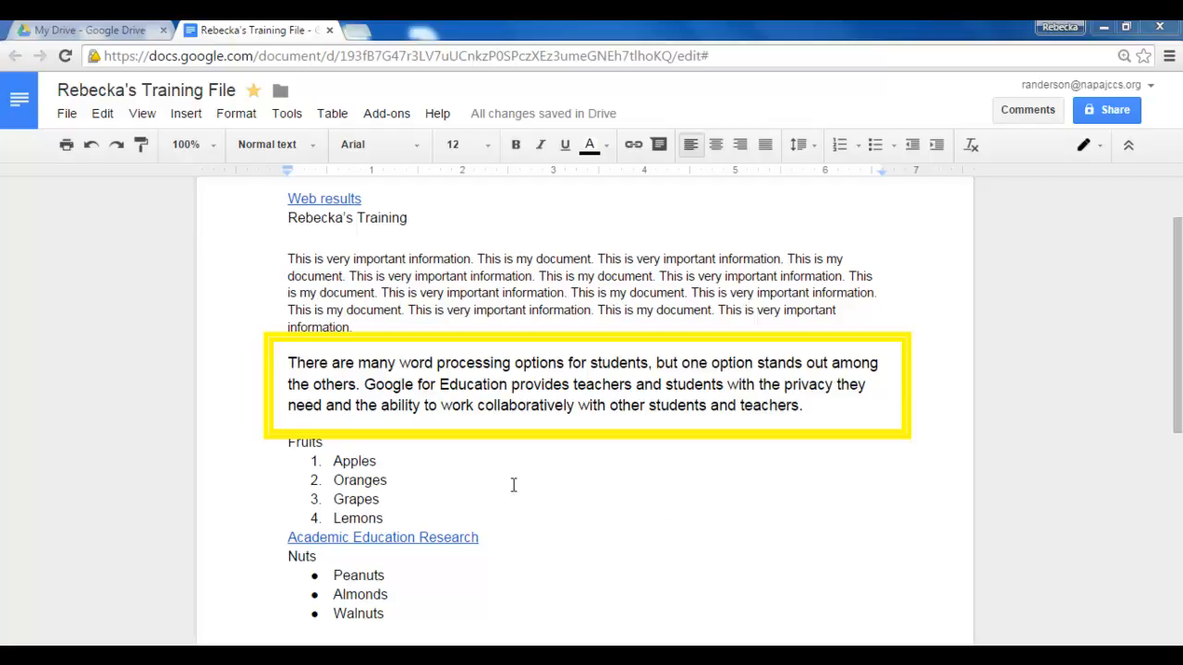
left_click_drag(364, 385, 506, 386)
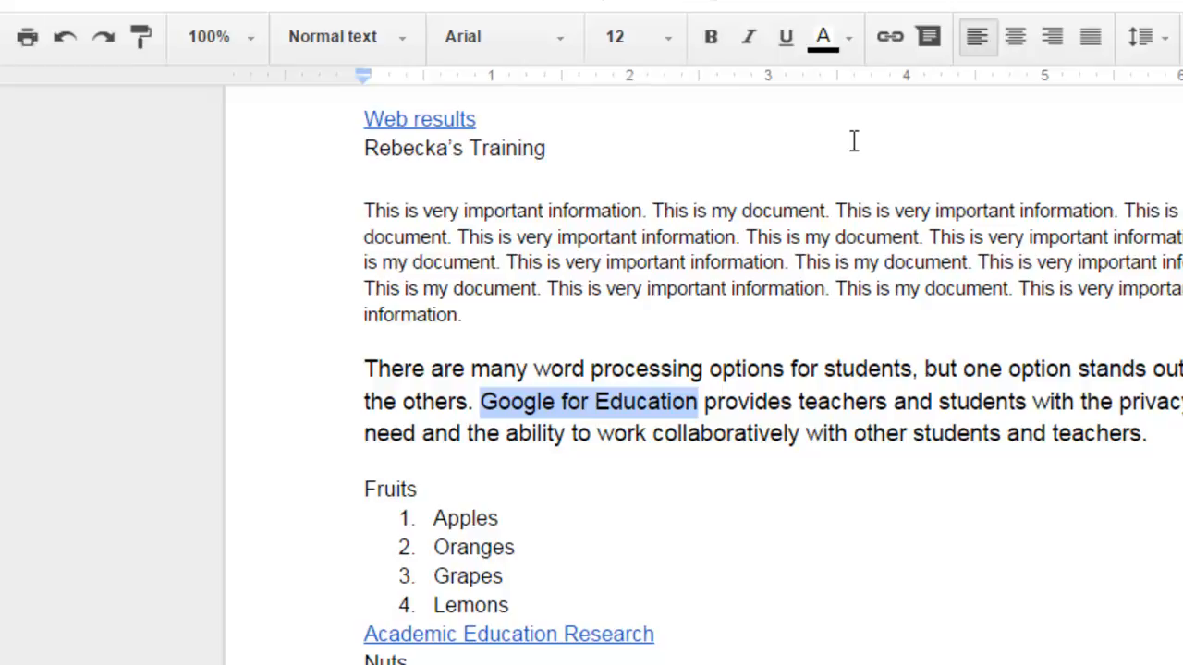
left_click(890, 37)
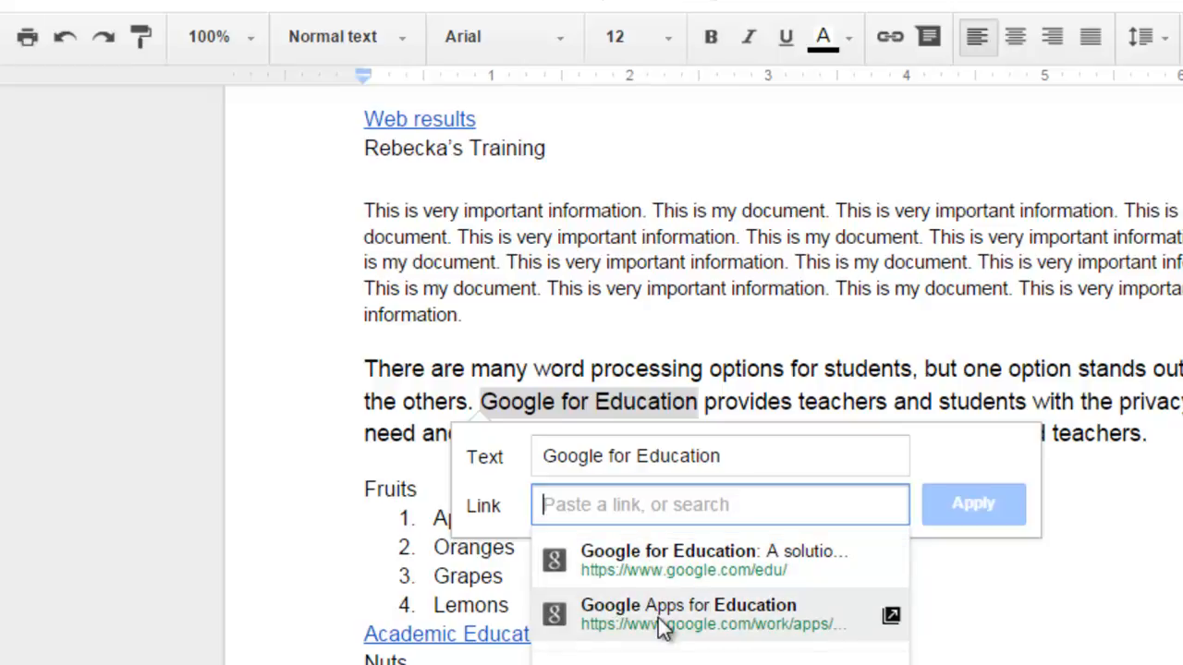
left_click(671, 567)
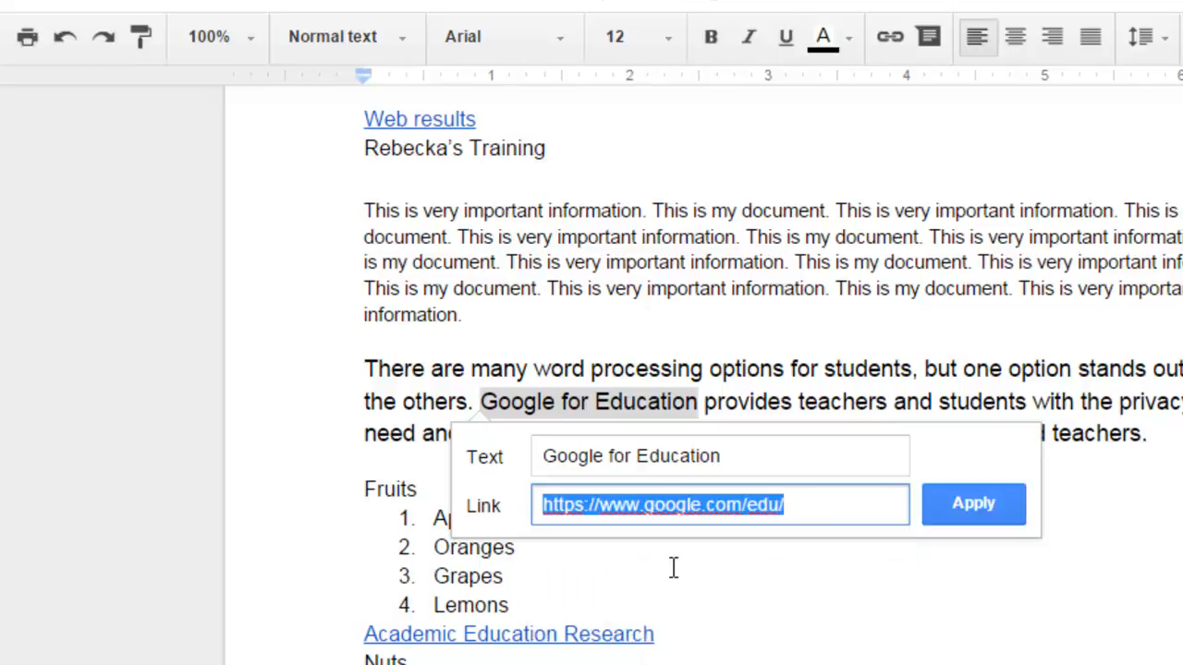
left_click(980, 508)
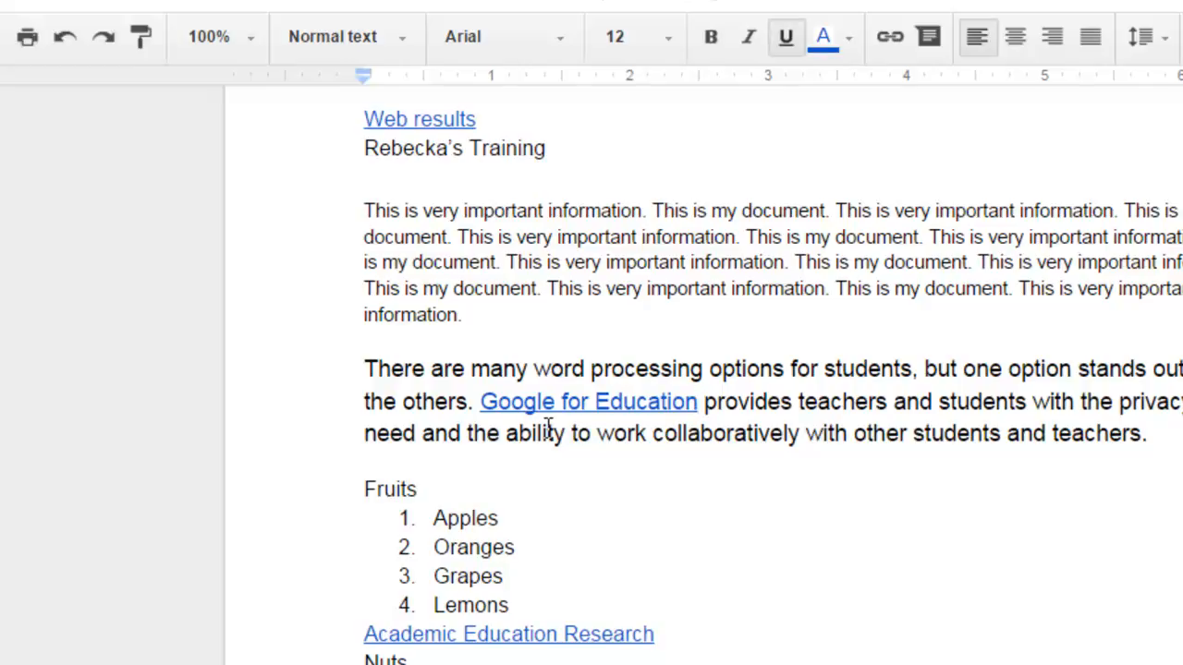
- Open the "Google for Education" link to test it, return to the document and remove the link
left_click(525, 403)
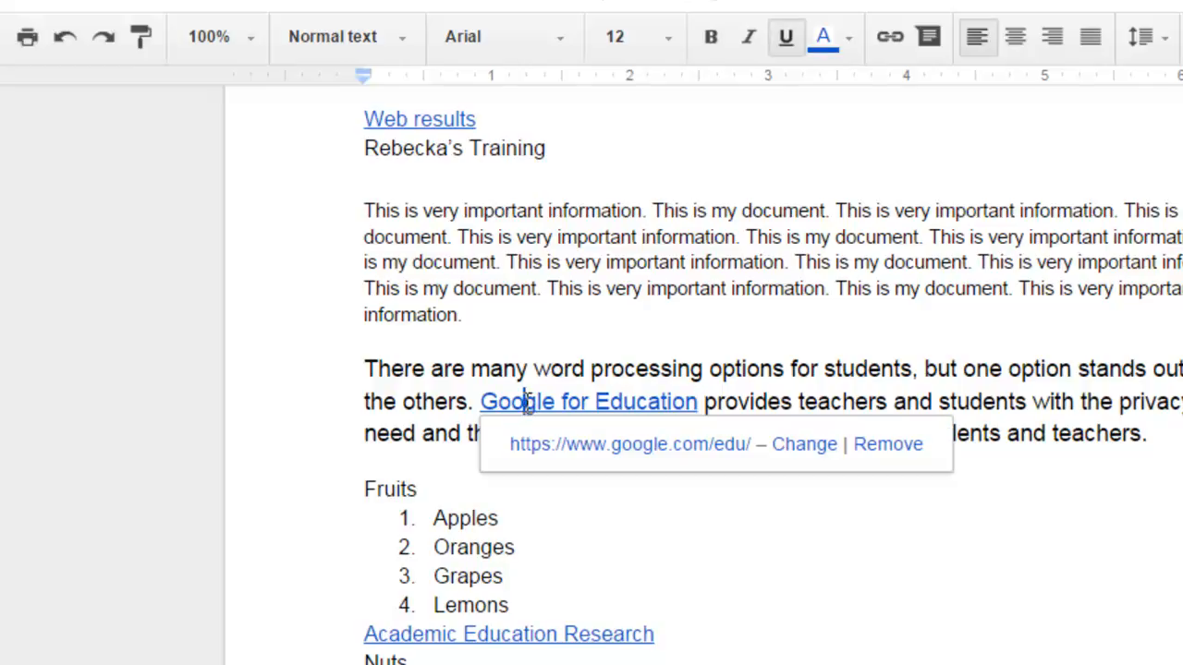
left_click(533, 460)
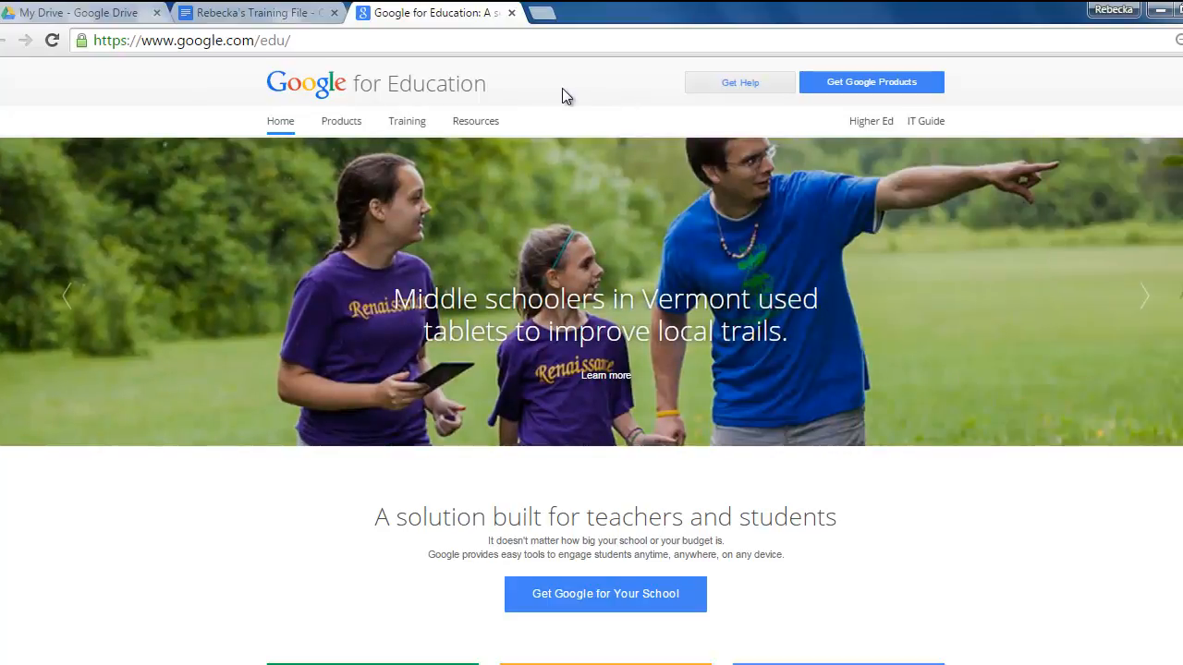
left_click(514, 15)
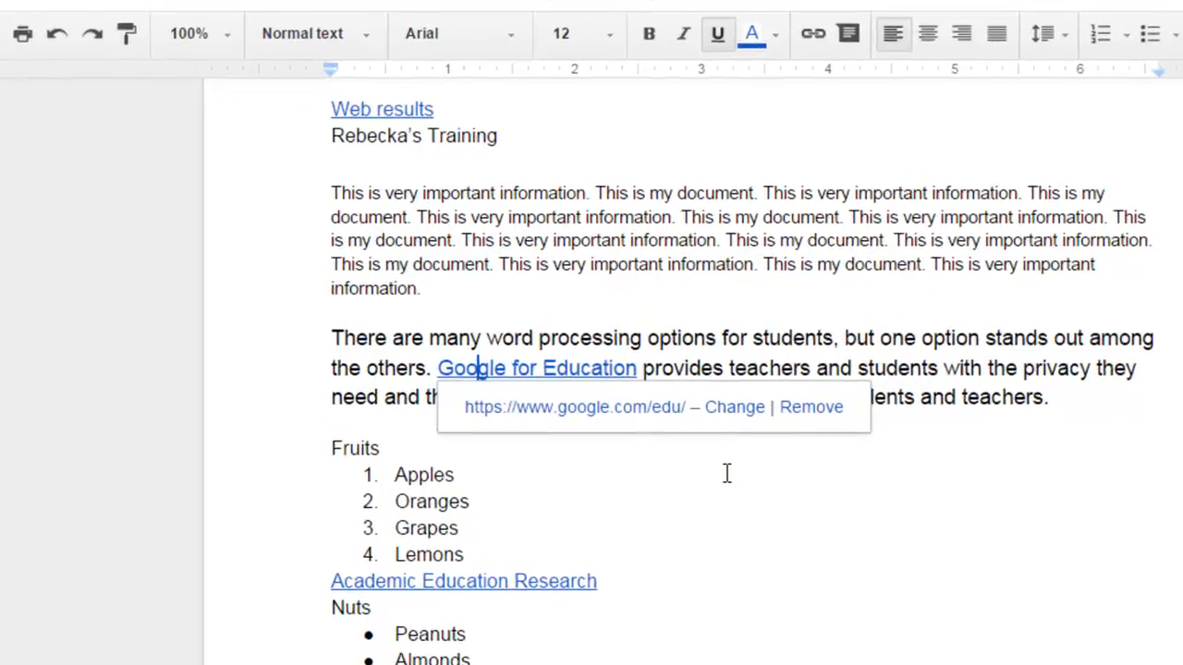
left_click(801, 414)
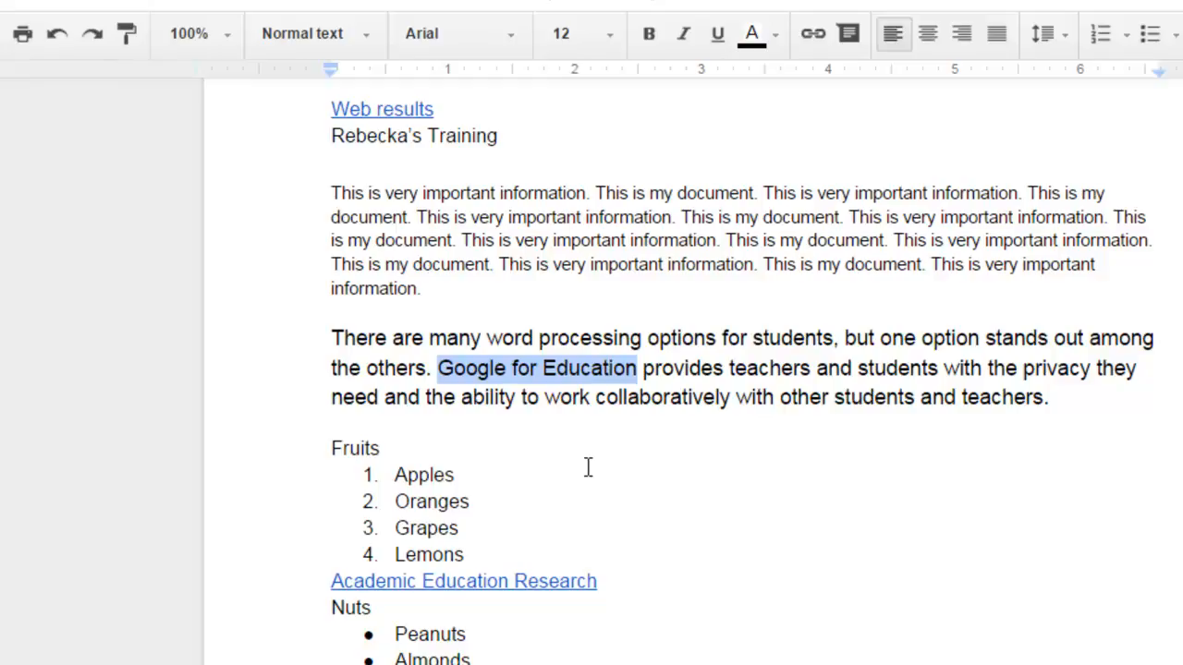
- Start a new link on "Google for Education" and open the extended web results for it in the Research tool
left_click(813, 37)
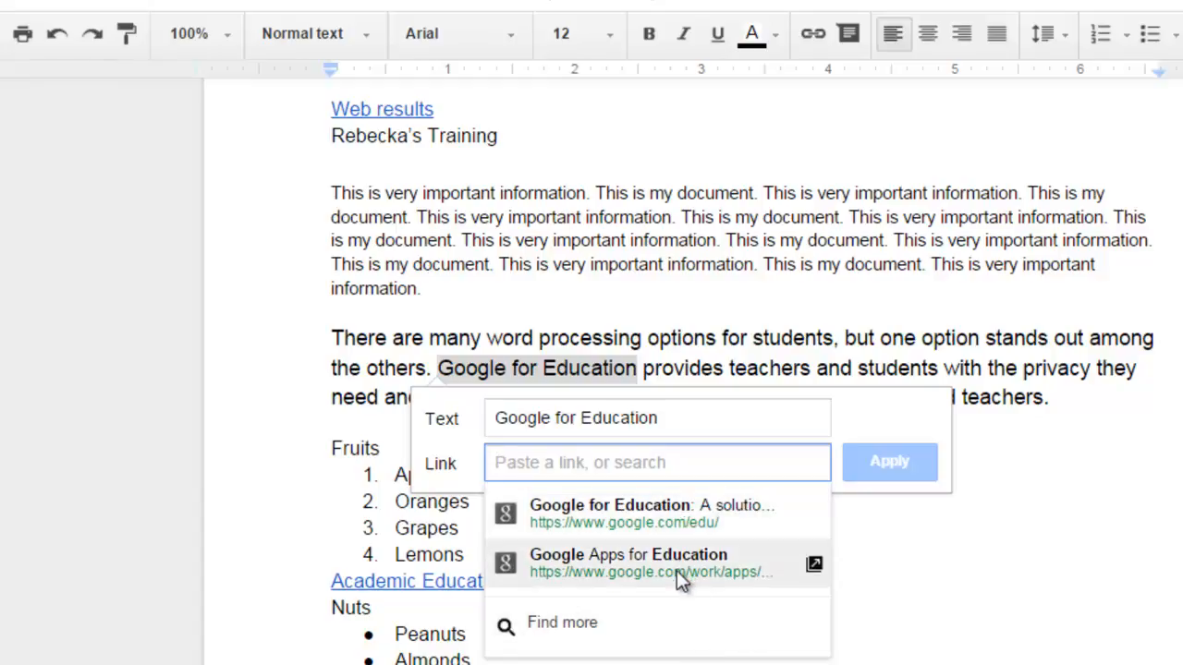
left_click(542, 626)
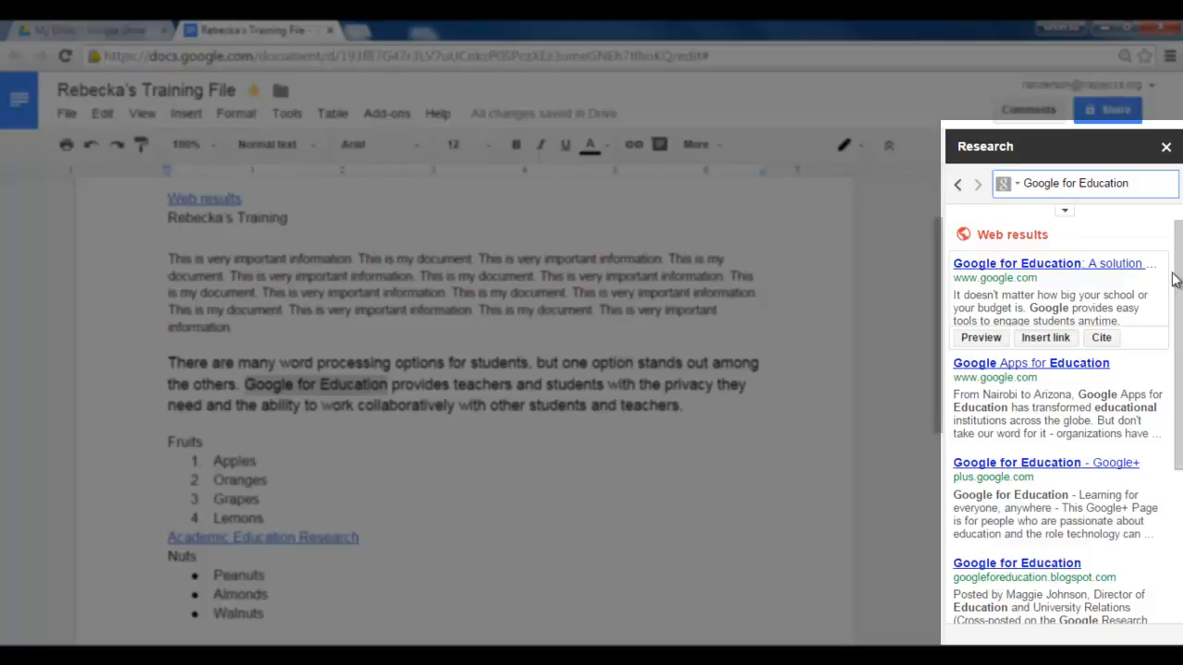
left_click_drag(1179, 275, 1181, 359)
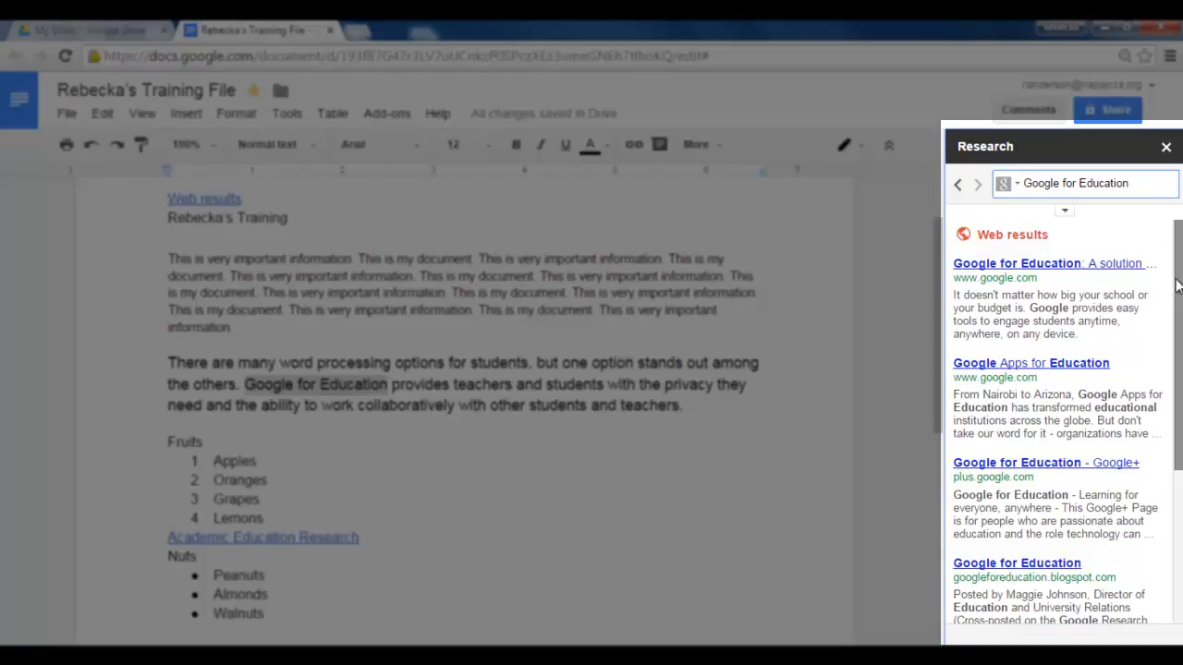
mouse_move(1157, 296)
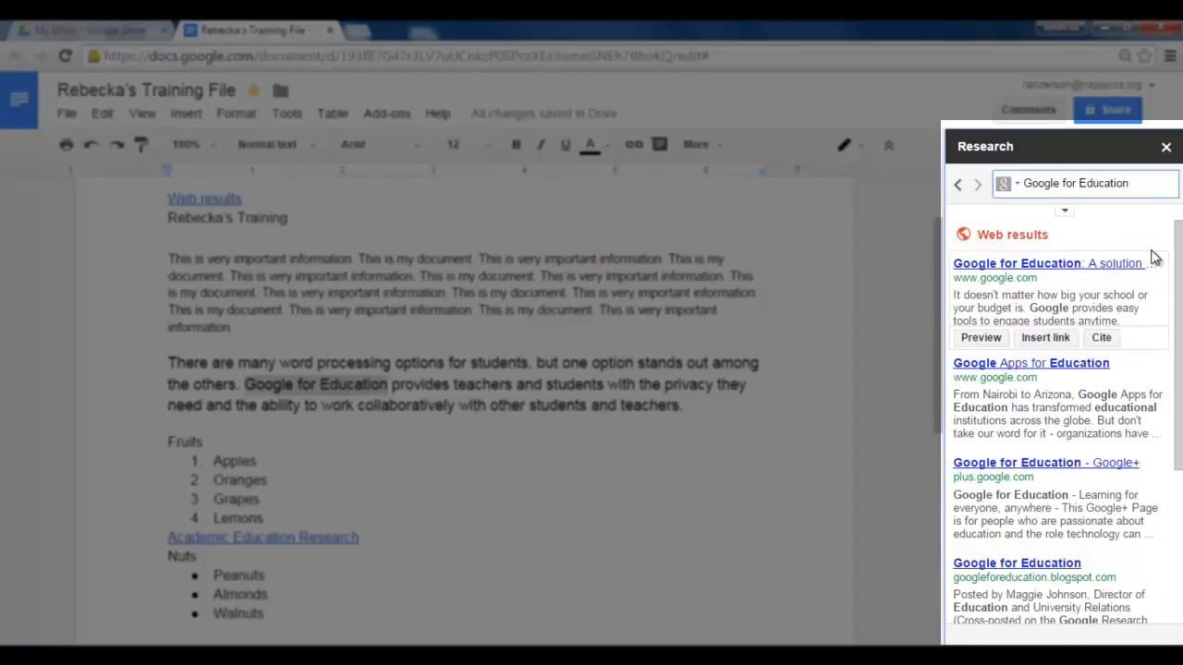
- Replace the Research tool's query with "google for education is great" and run the search
left_click(1143, 183)
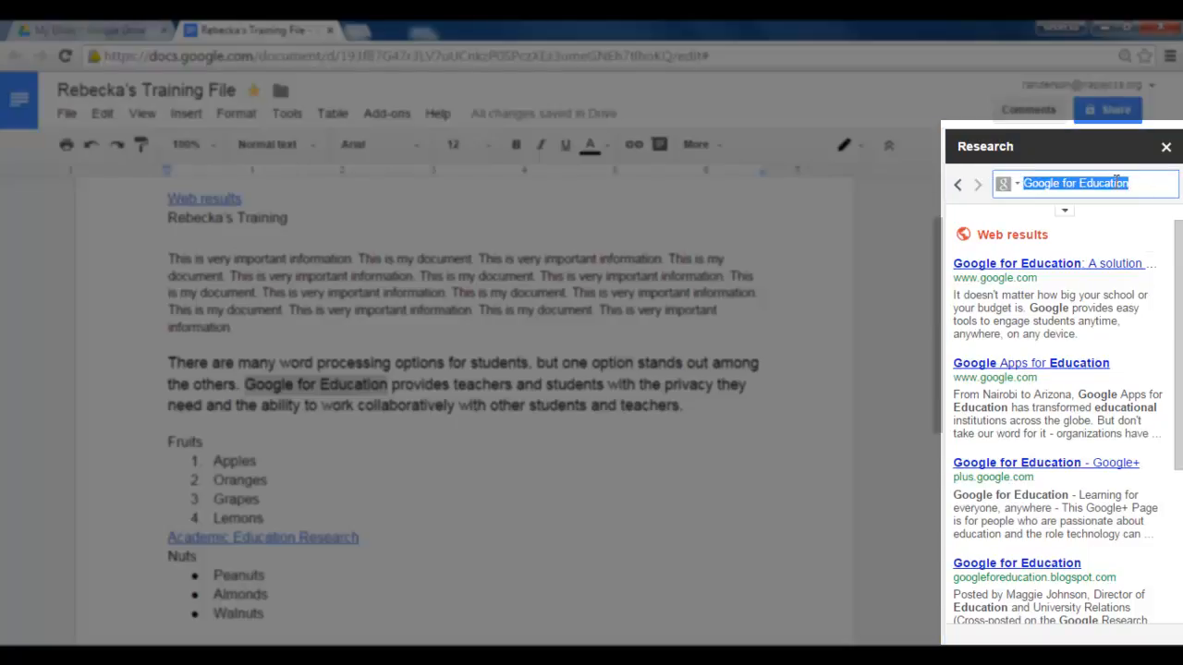
key("BackSpace")
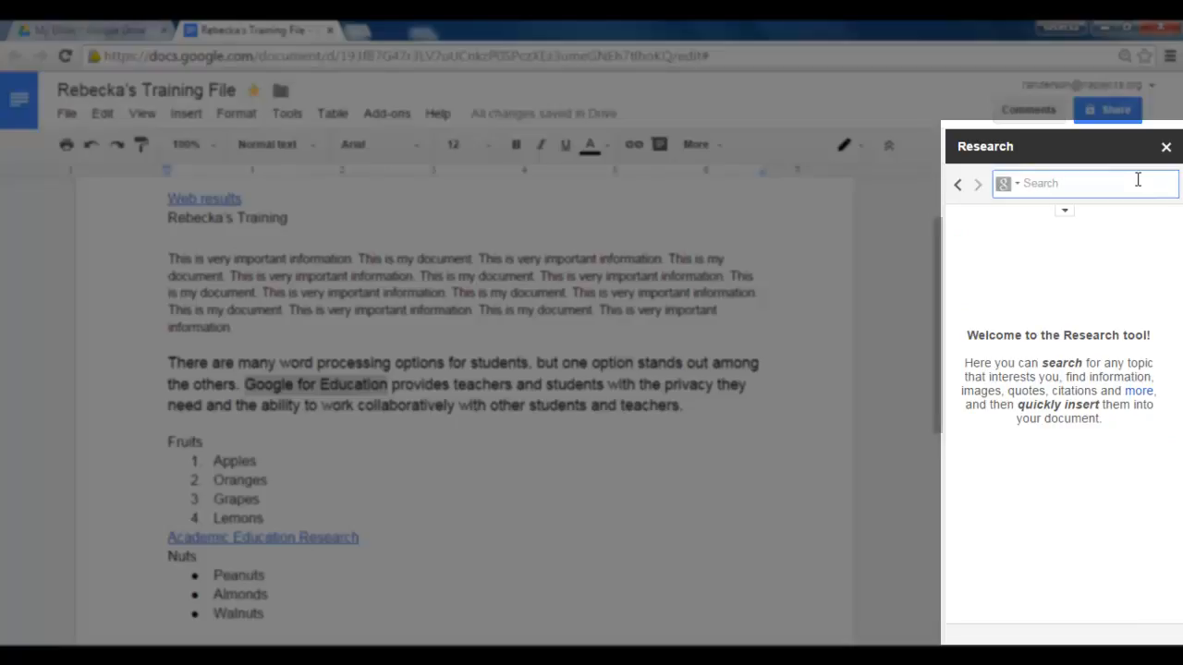
type("google for education is great")
key("Return")
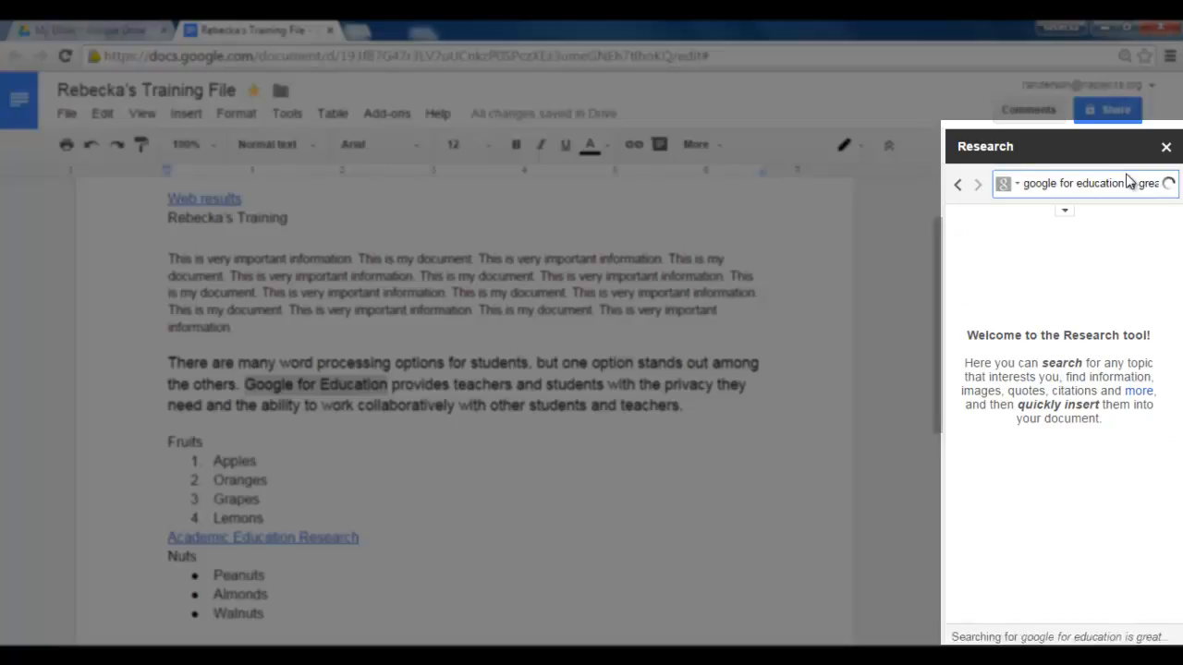
- Insert the edutopia.org result "Google for Educators" as the link on the selected words "Google for Education"
mouse_move(1078, 319)
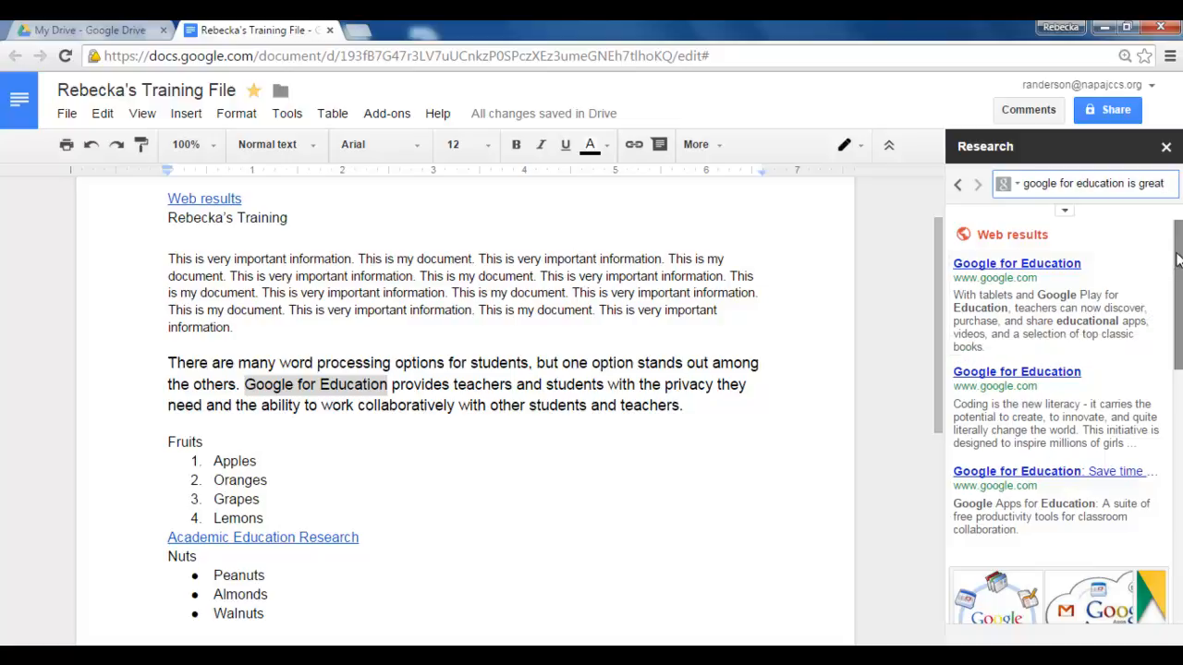
left_click_drag(1177, 260, 1172, 442)
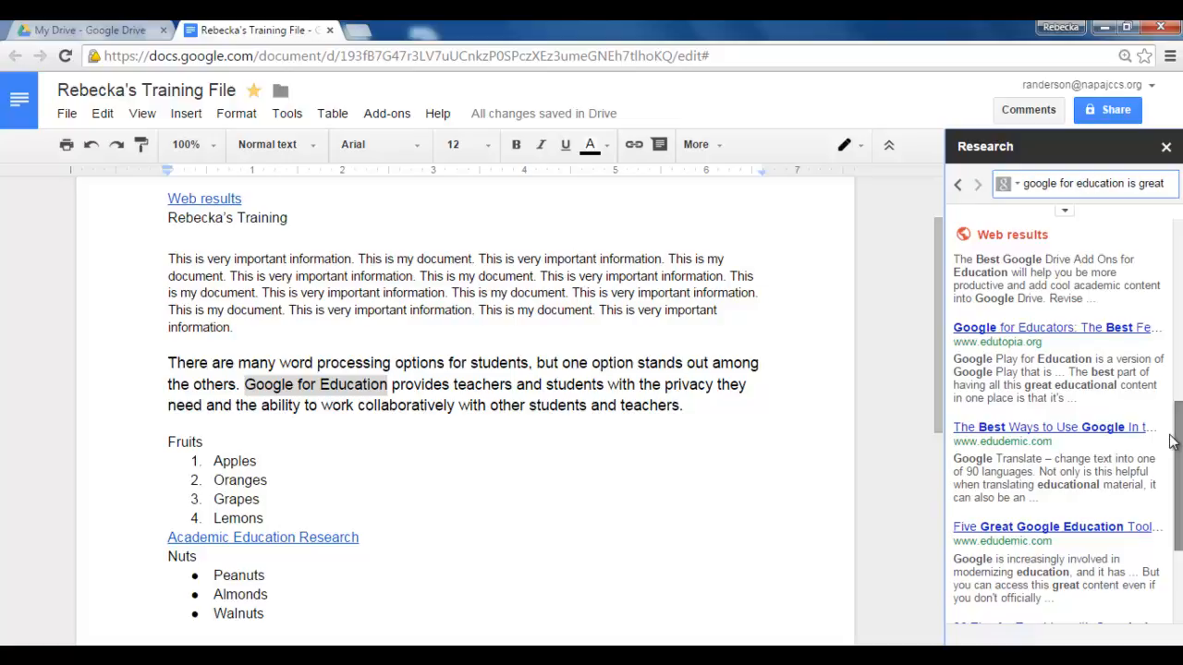
mouse_move(1090, 368)
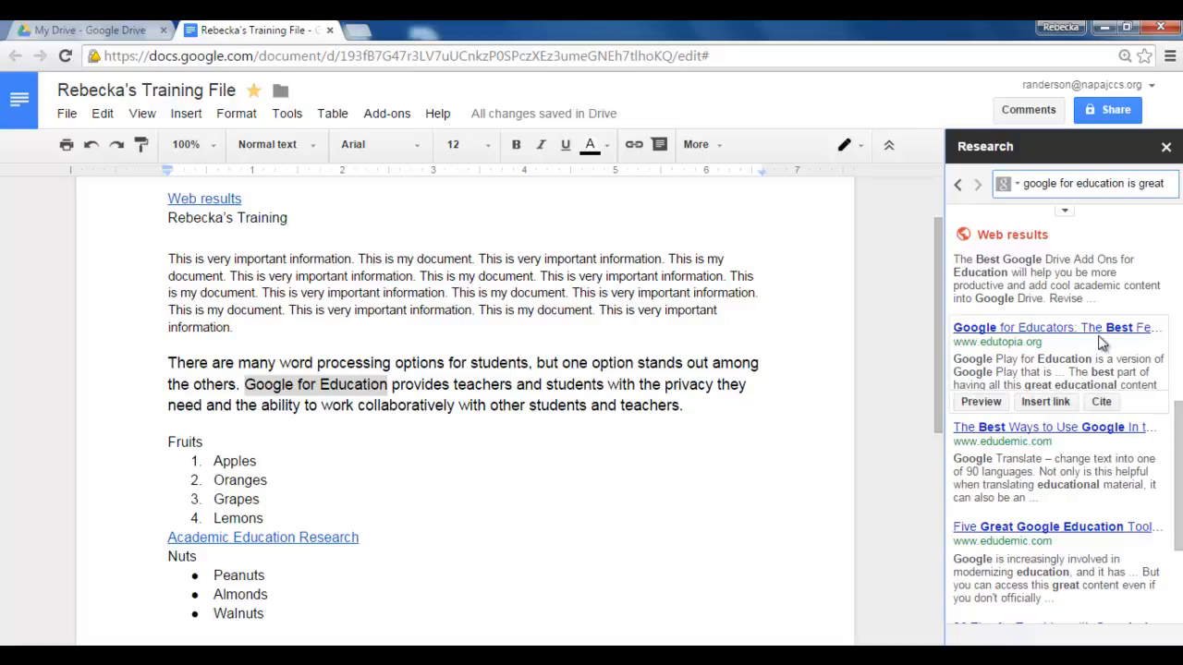
mouse_move(1176, 442)
left_mouse_down()
mouse_move(1176, 454)
mouse_move(1174, 445)
left_mouse_up()
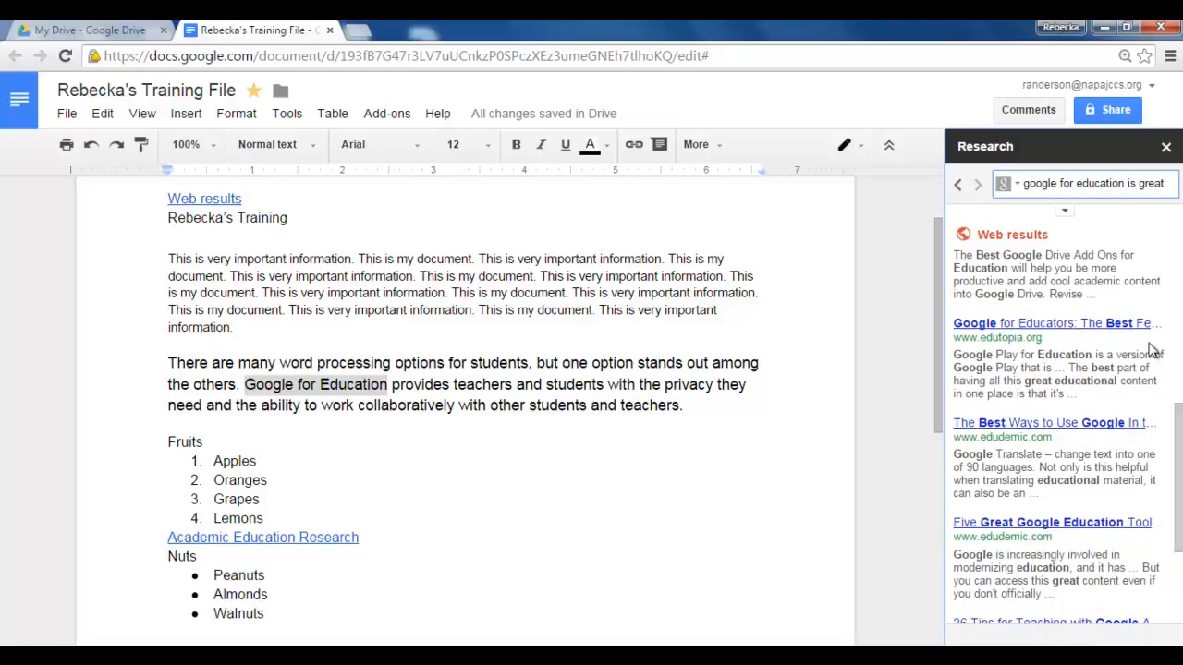
mouse_move(1089, 332)
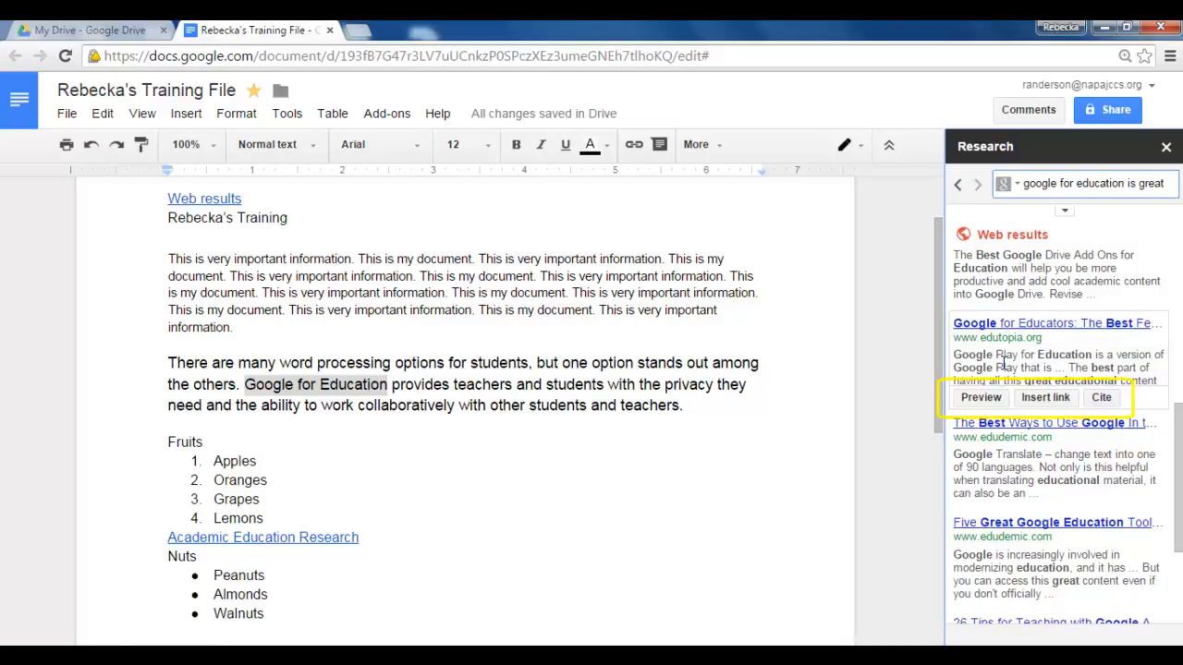
left_click(1045, 399)
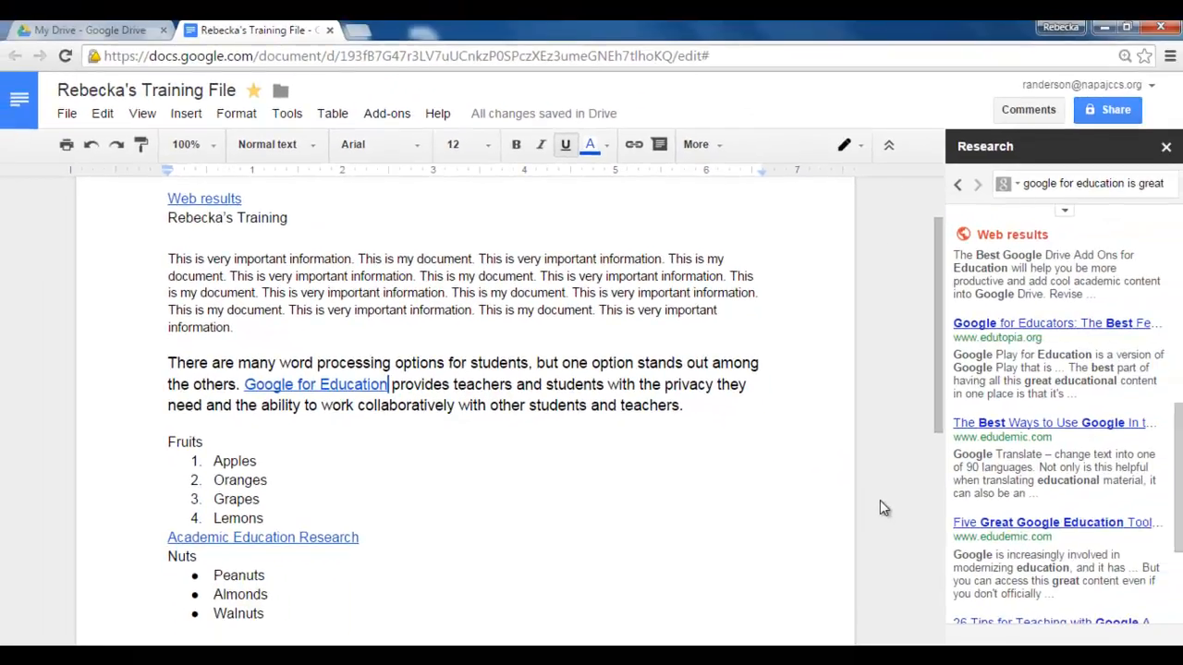
- Open the edutopia.org "Google for Educators" result, skim through the article and close the page
left_click(989, 326)
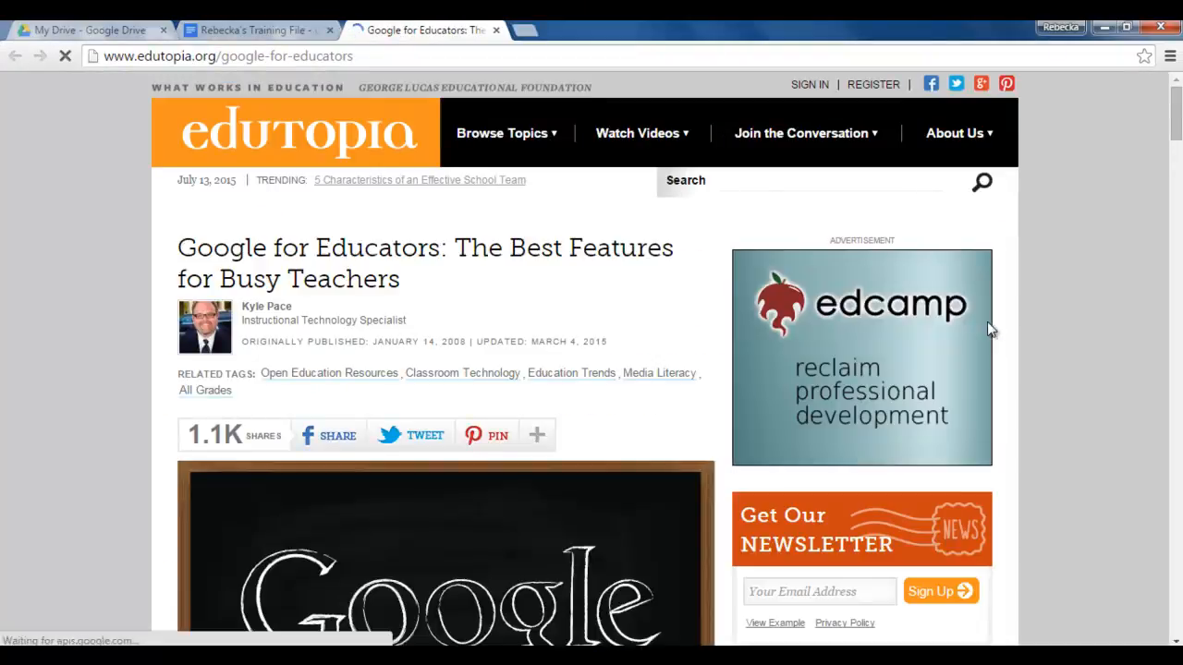
scroll(621, 377, "down", 4)
scroll(621, 377, "down", 4)
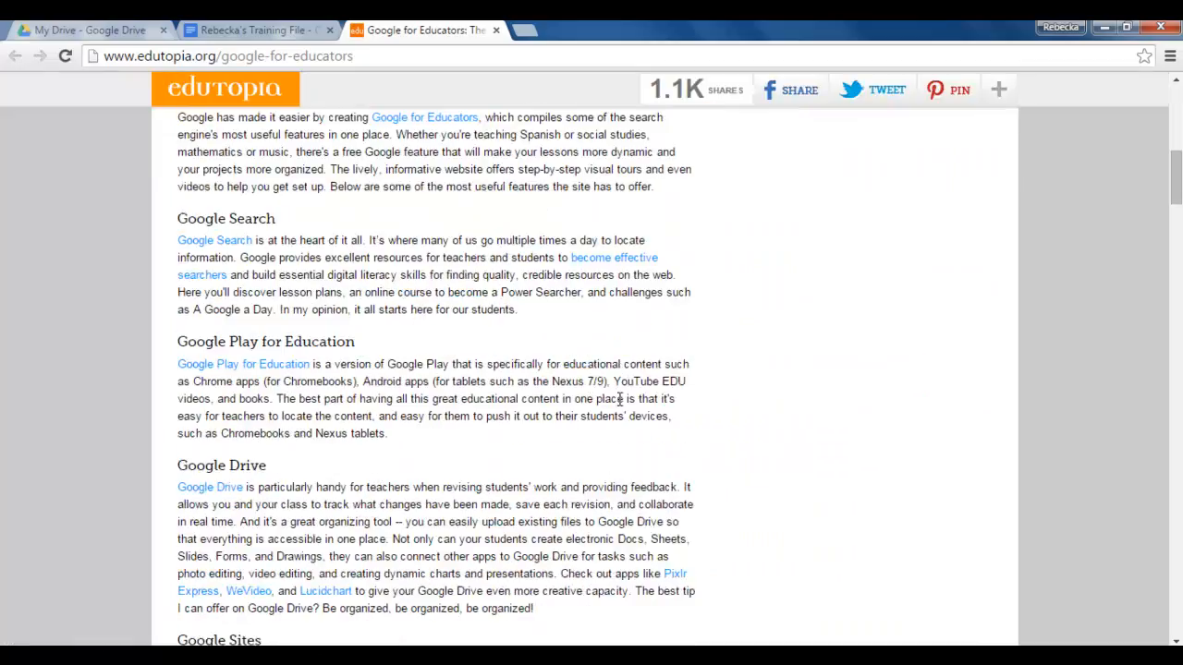
scroll(619, 398, "down", 6)
scroll(619, 398, "up", 5)
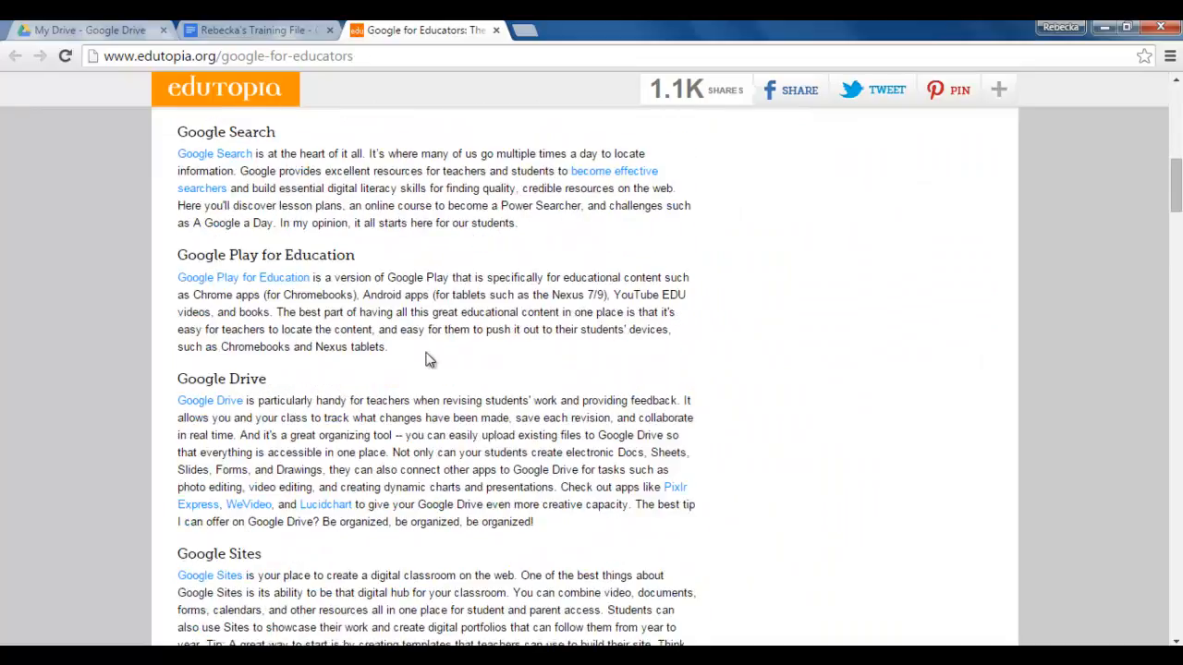
scroll(430, 331, "up", 9)
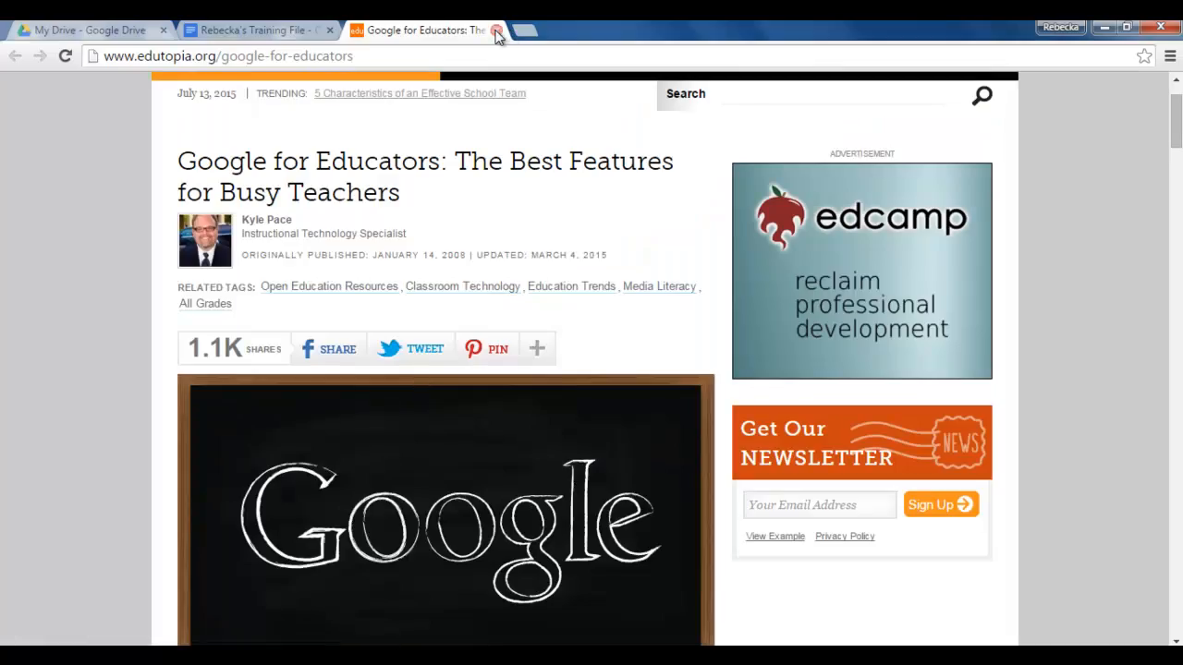
left_click(496, 33)
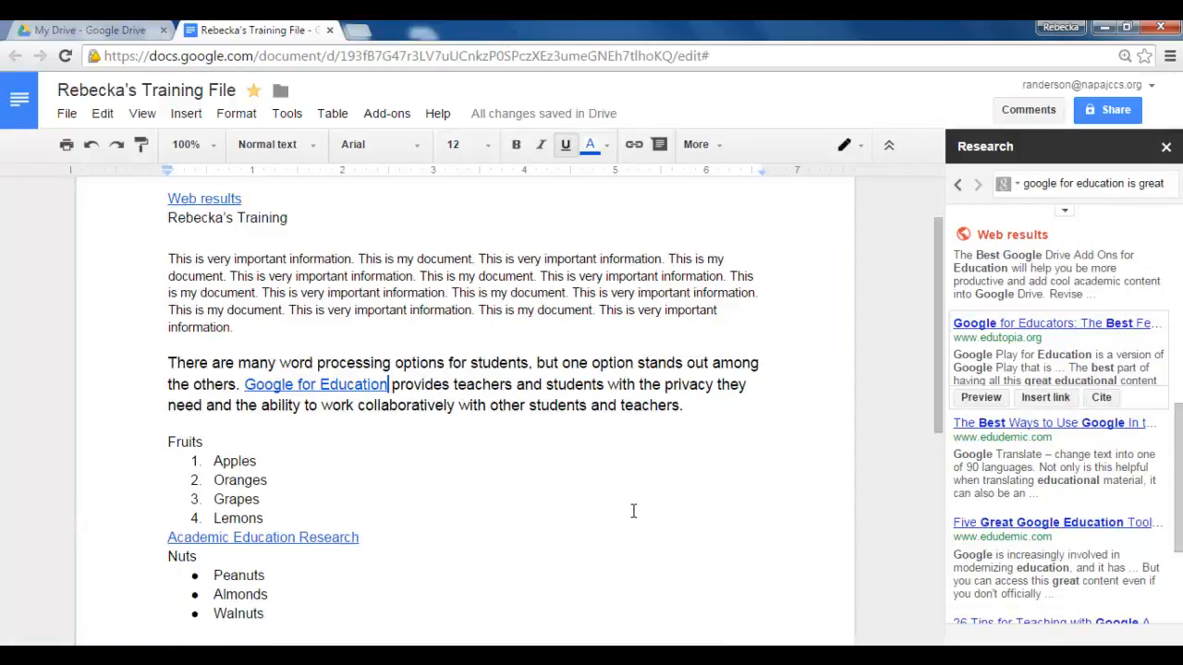
- Test the new link on "Google for Education" in the document by opening its target page, and close that page
left_click(556, 446)
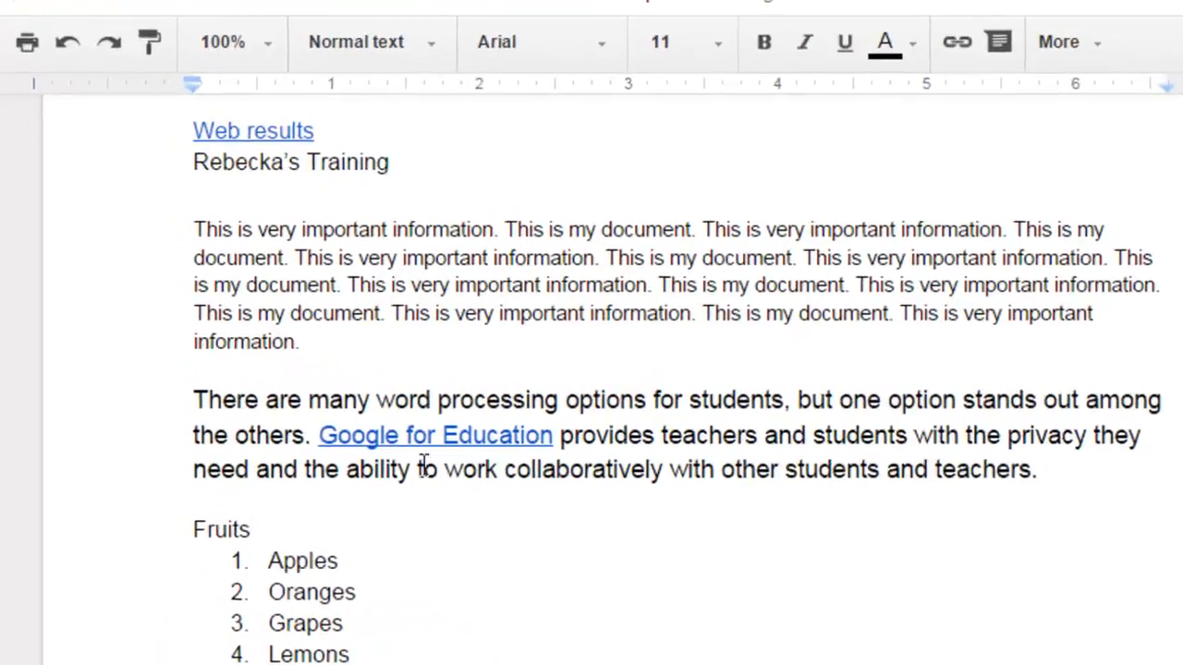
left_click(360, 440)
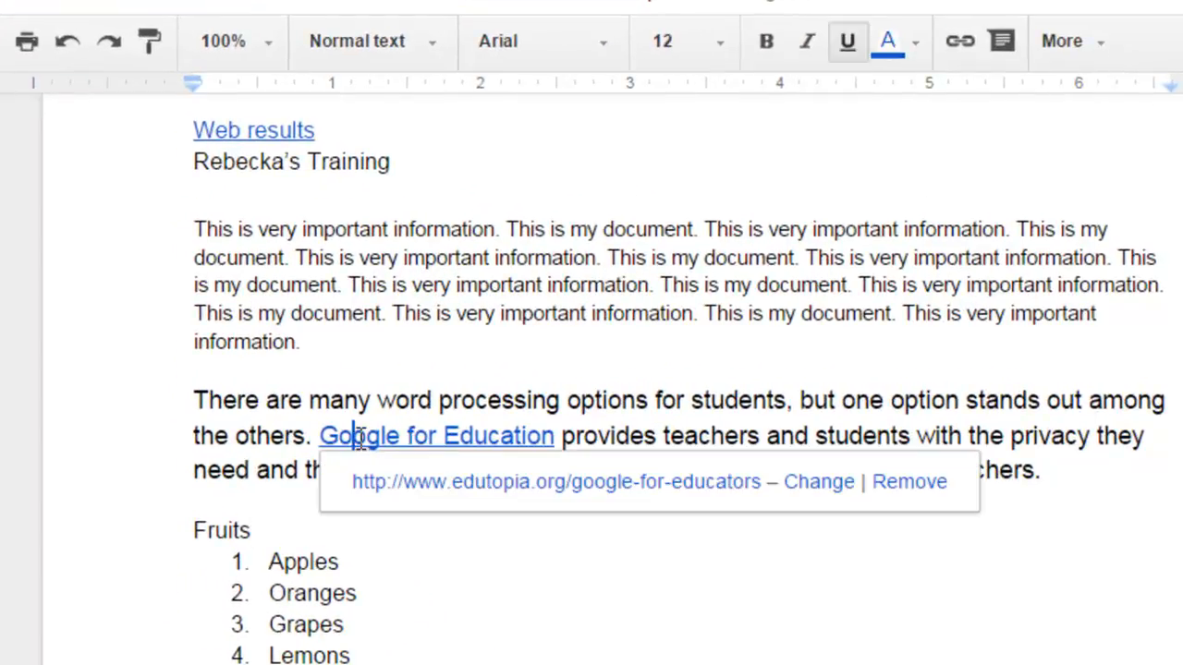
left_click(404, 484)
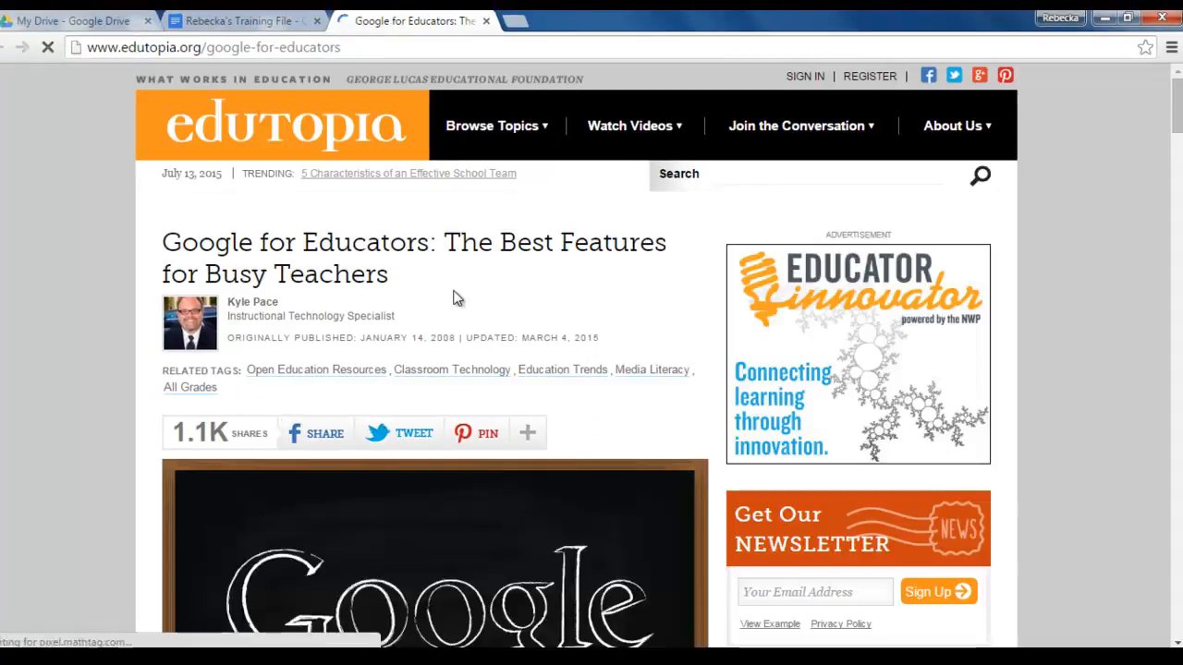
left_click(487, 21)
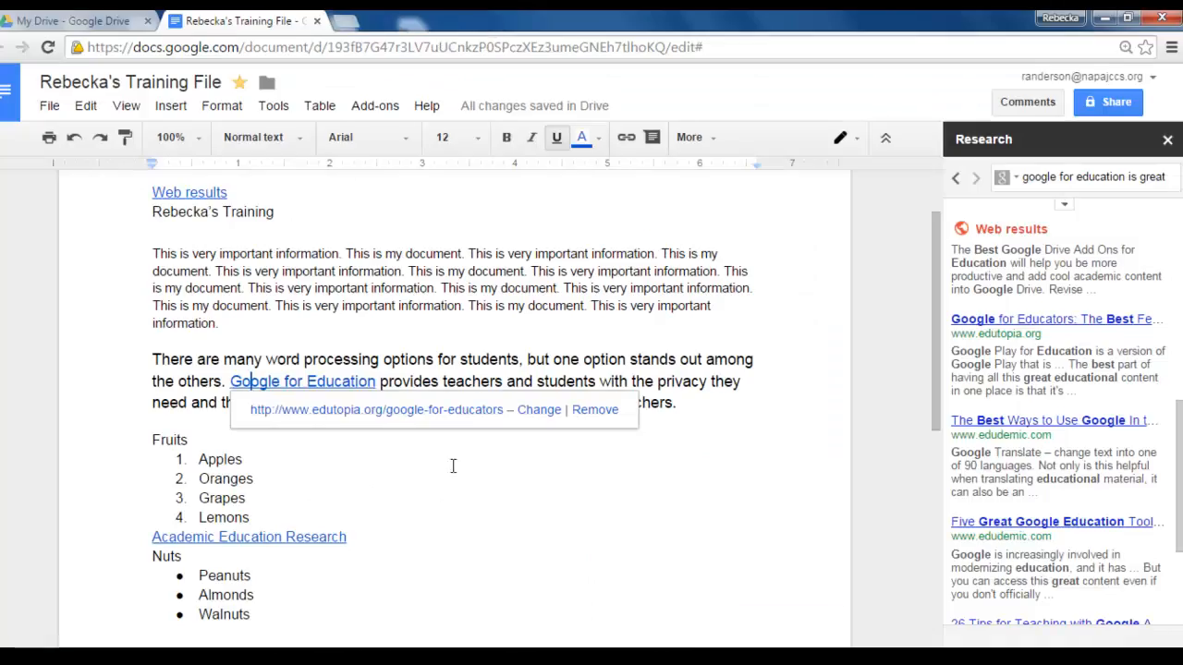
- Close the Research tool and place the cursor at the end of the paragraph containing the "Google for Education" link
left_click(576, 558)
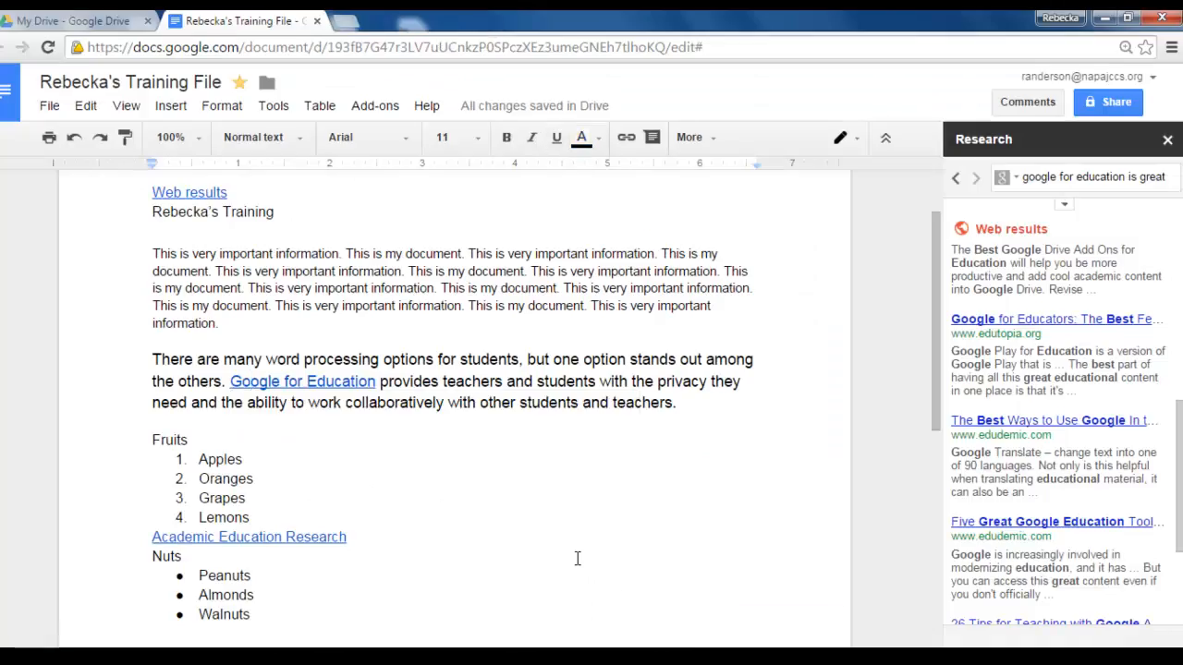
left_click(1167, 141)
left_click(858, 403)
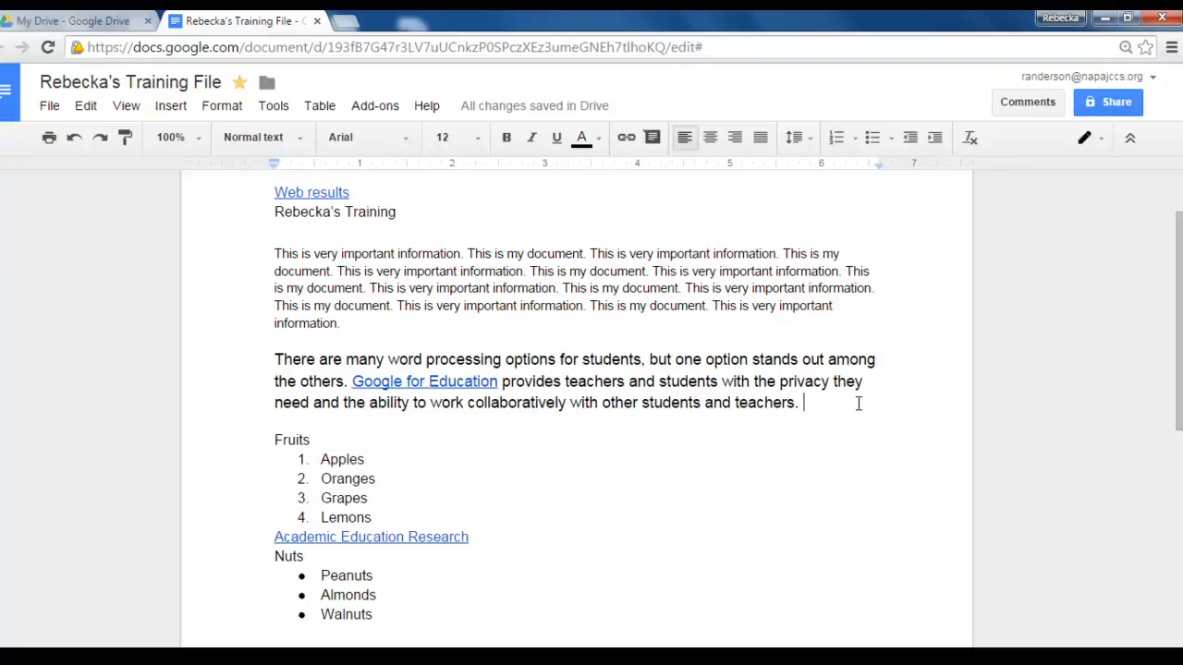